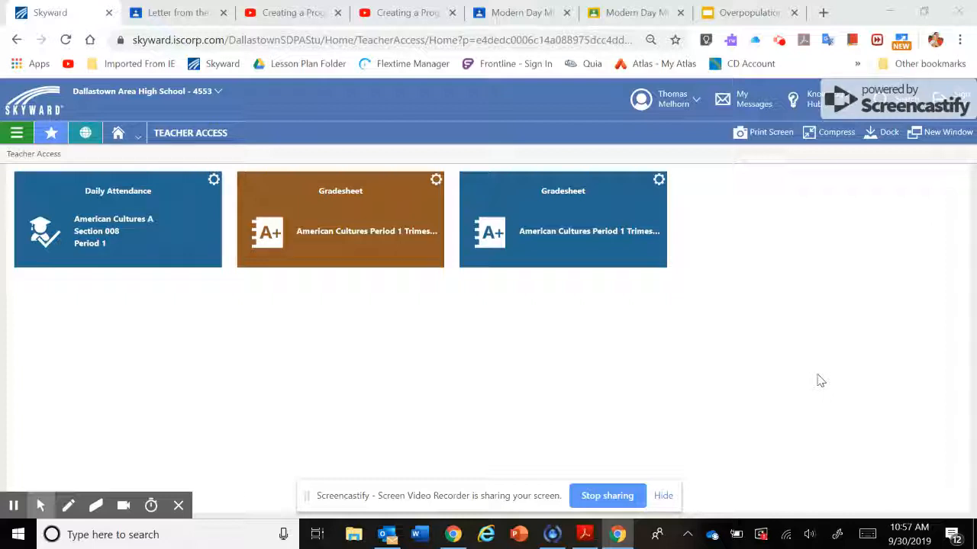
# Step: Open the run settings for the report Progress Report v2 (Currently in Development) from the teacher reports list
pyautogui.click(23, 134)
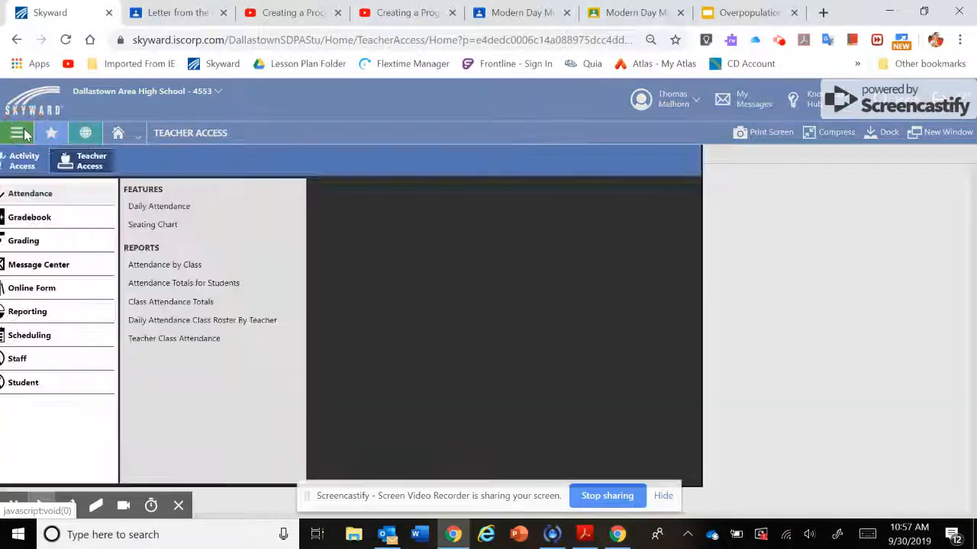
pyautogui.click(46, 313)
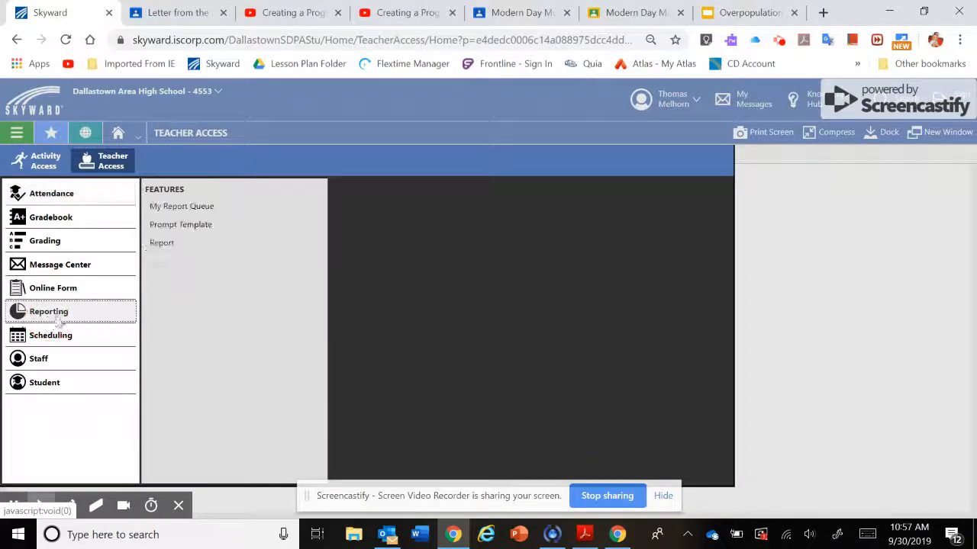
pyautogui.click(159, 250)
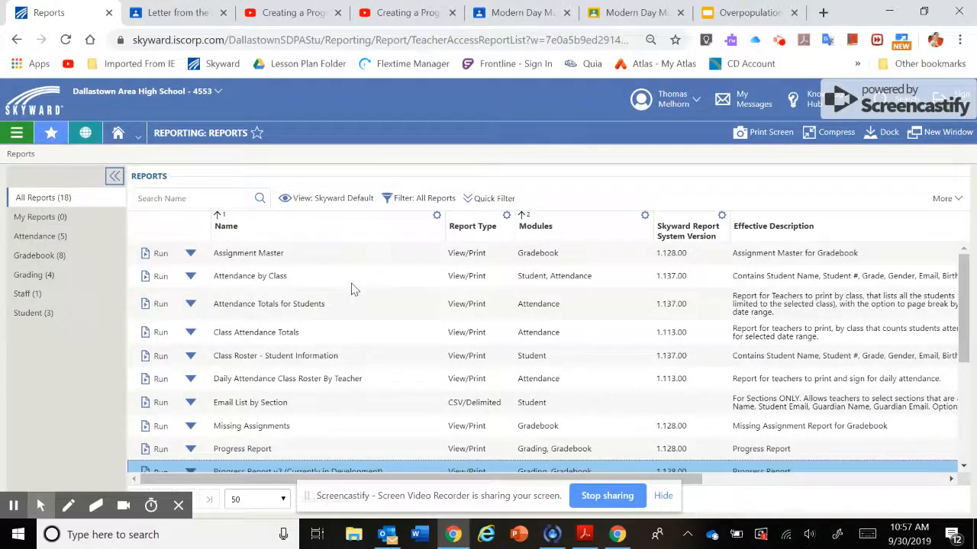
pyautogui.scroll(-1, 353, 288)
pyautogui.scroll(-1, 283, 392)
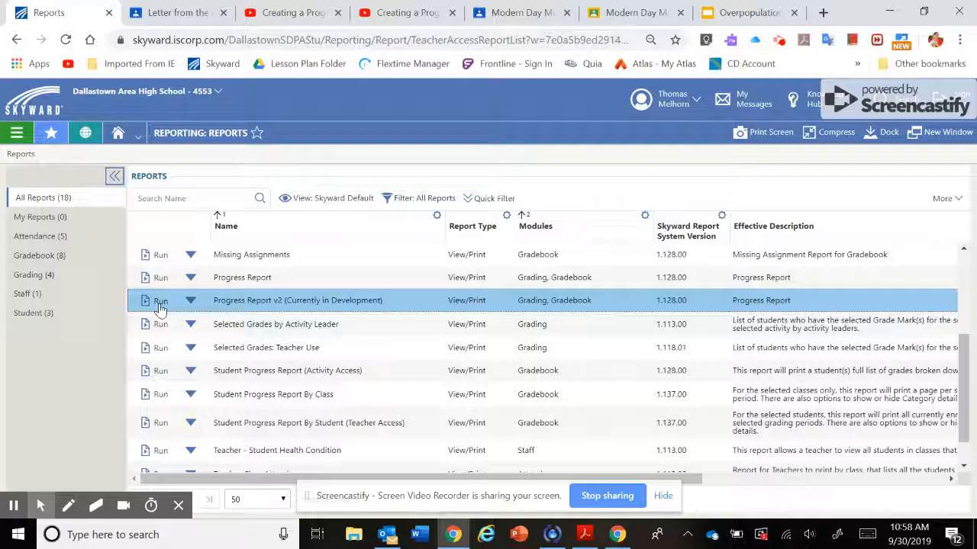
pyautogui.click(160, 302)
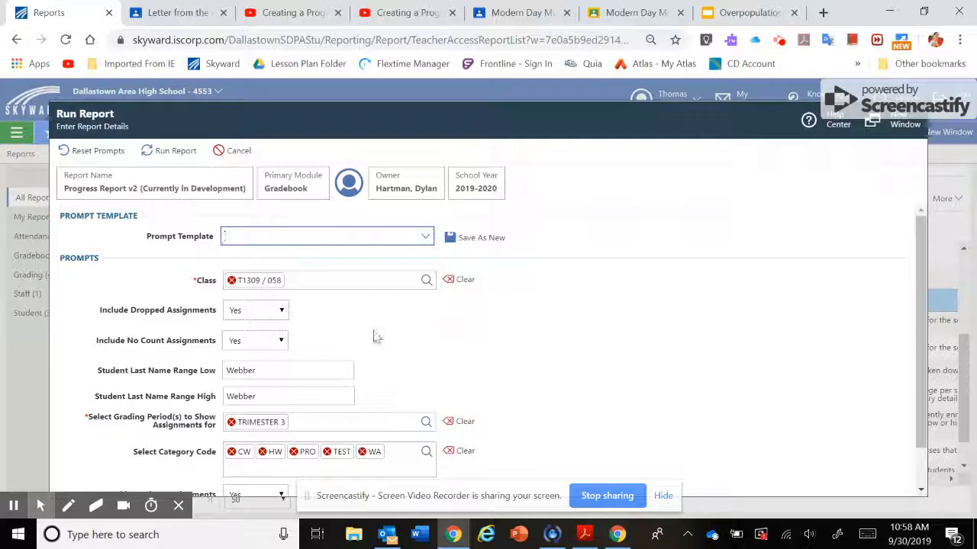
# Step: Clear the report's class, category code and both student last name range values
pyautogui.click(450, 282)
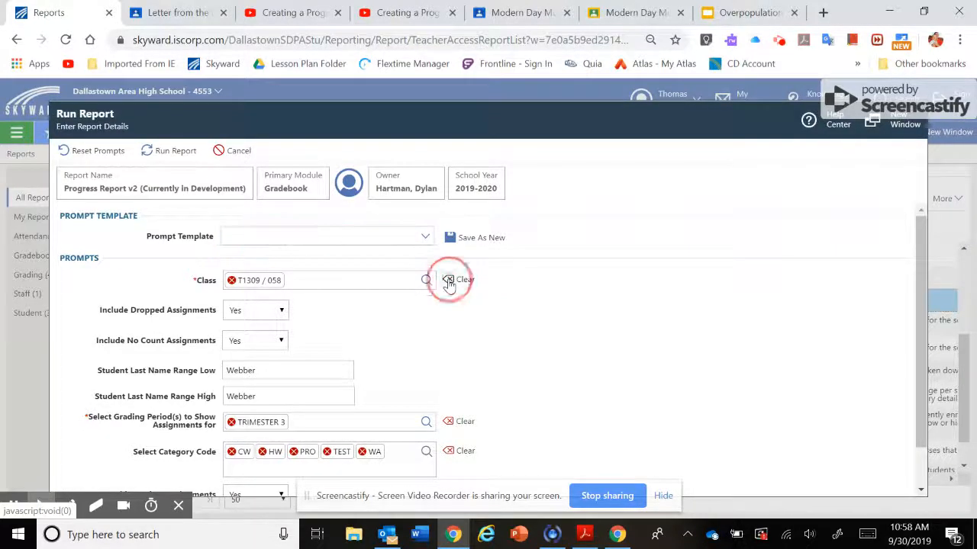
pyautogui.click(449, 455)
pyautogui.scroll(-1, 400, 357)
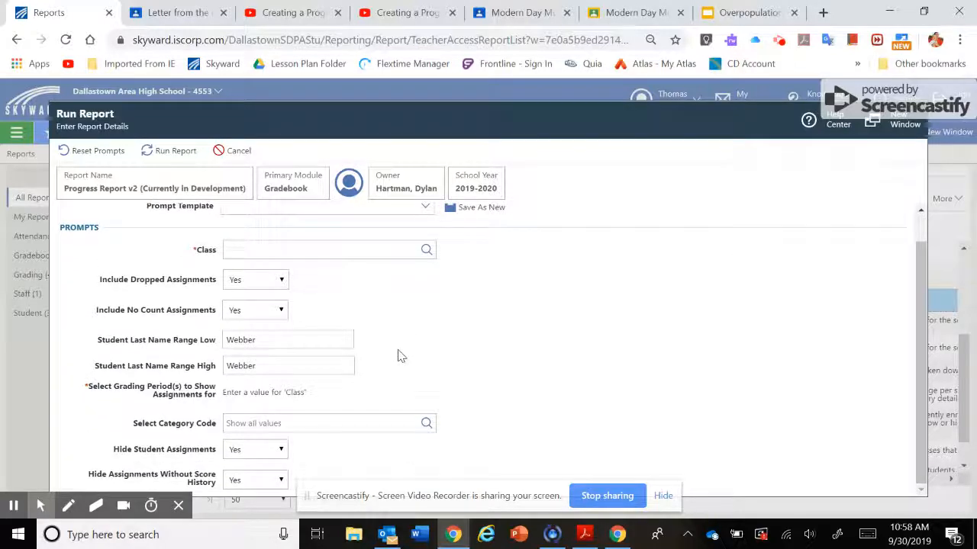
pyautogui.moveTo(323, 344); pyautogui.dragTo(210, 345)
pyautogui.press('BackSpace')
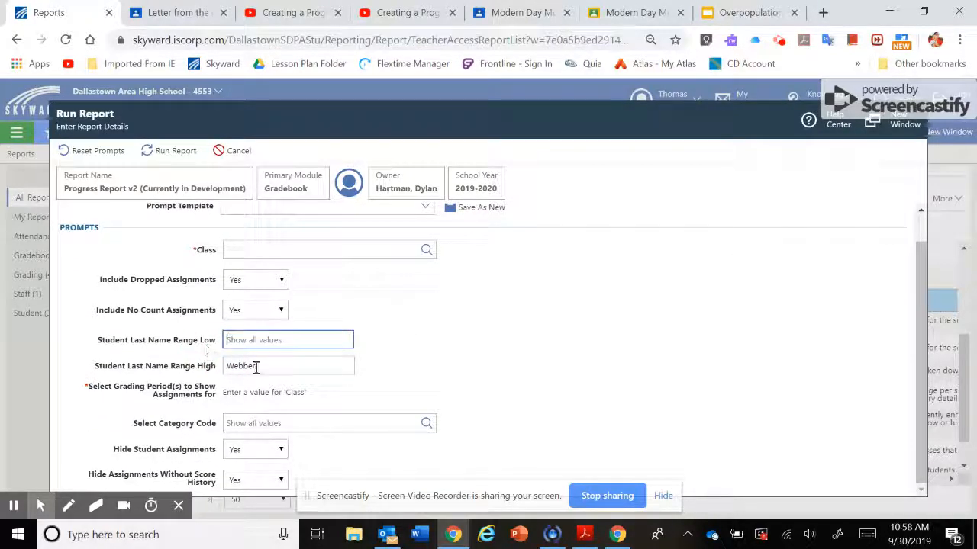
pyautogui.moveTo(256, 368); pyautogui.dragTo(191, 368)
pyautogui.press('BackSpace')
# Step: Select the Teacher Assistant class T1309 / 058 for the report
pyautogui.click(296, 252)
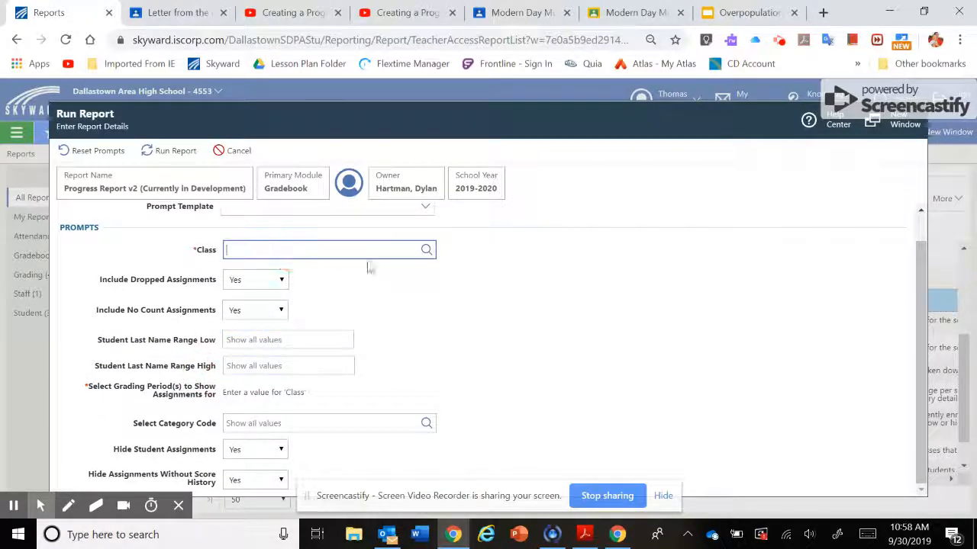
pyautogui.scroll(1, 475, 297)
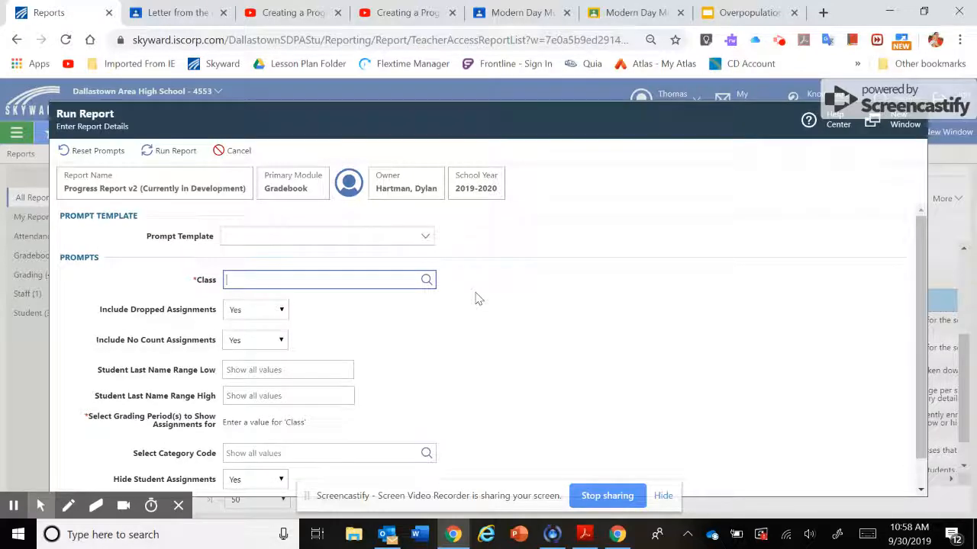
pyautogui.click(425, 281)
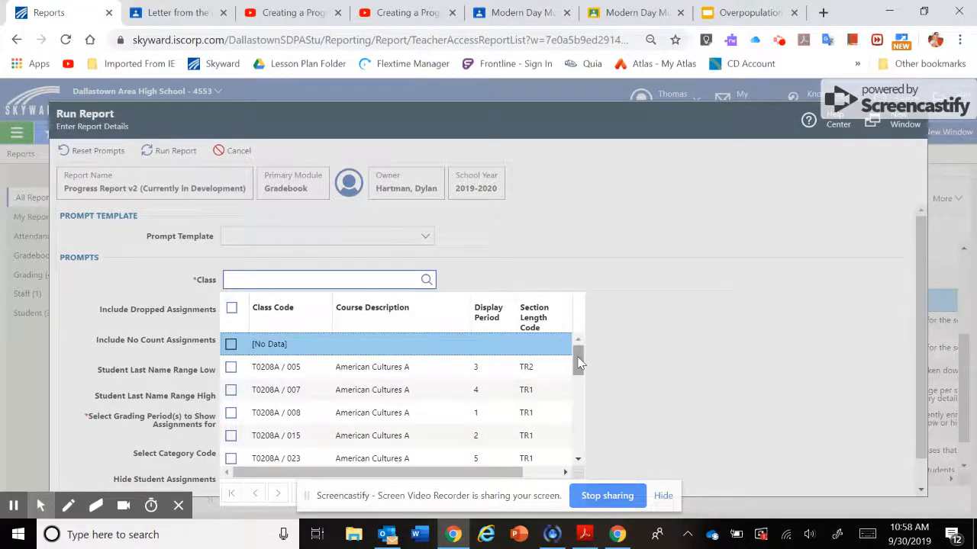
pyautogui.moveTo(579, 364); pyautogui.dragTo(577, 446)
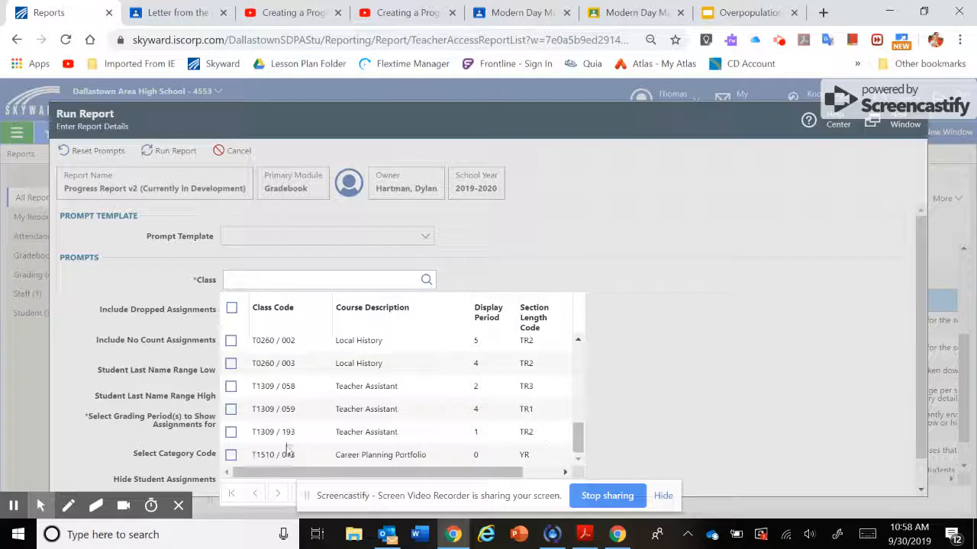
pyautogui.click(231, 387)
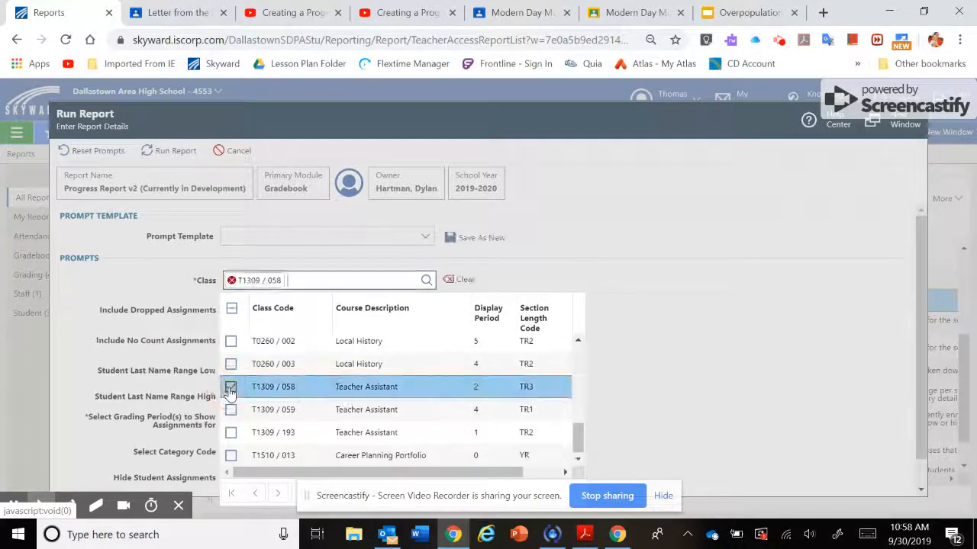
pyautogui.click(638, 392)
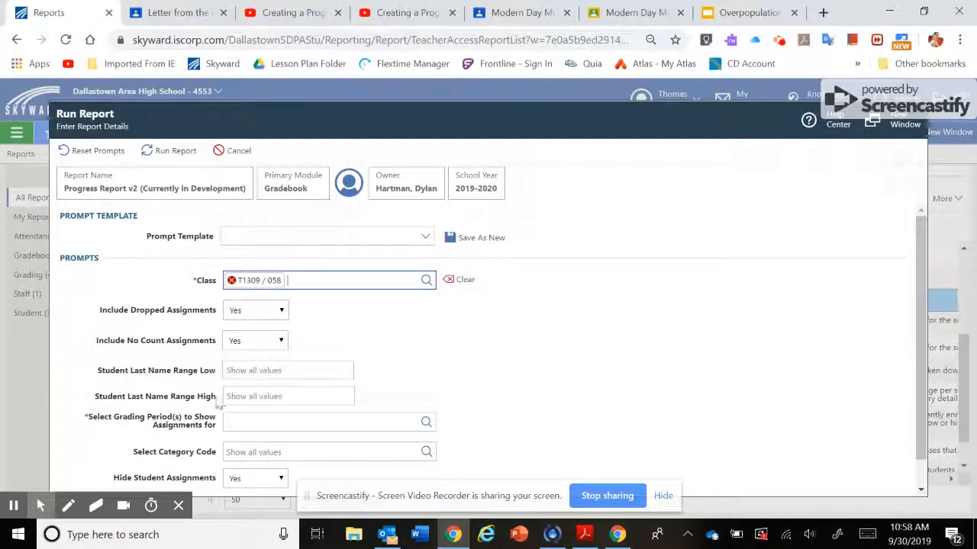
pyautogui.click(270, 370)
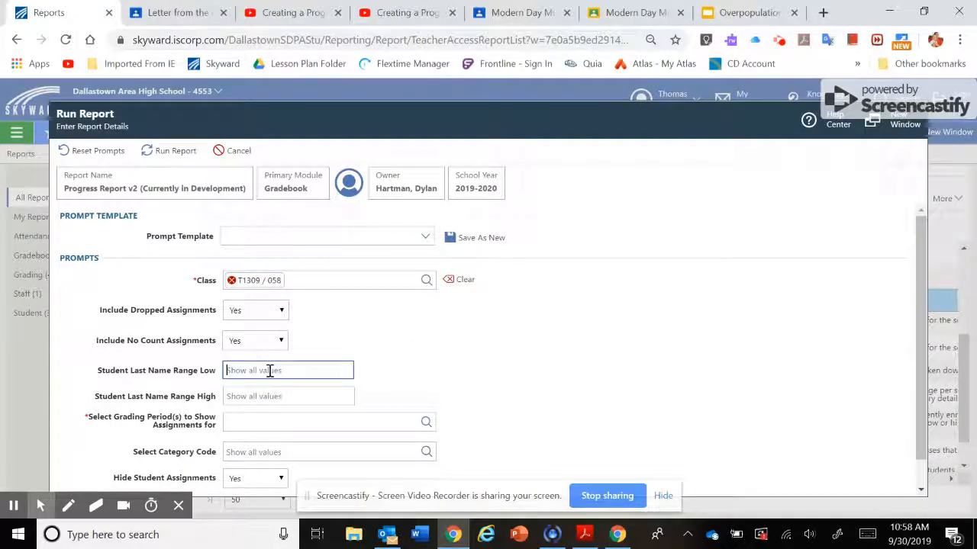
pyautogui.write('Me')
pyautogui.click(253, 397)
pyautogui.write('Webber')
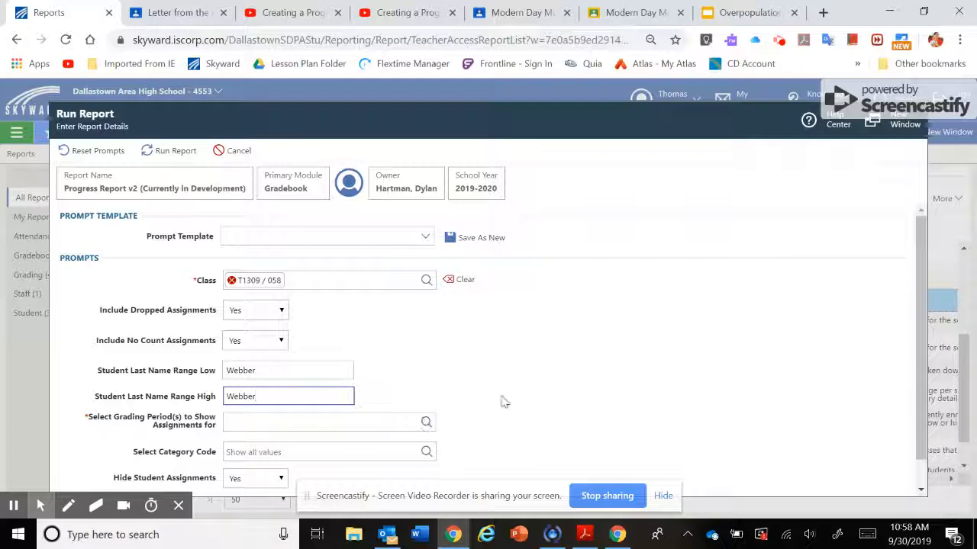
pyautogui.click(503, 402)
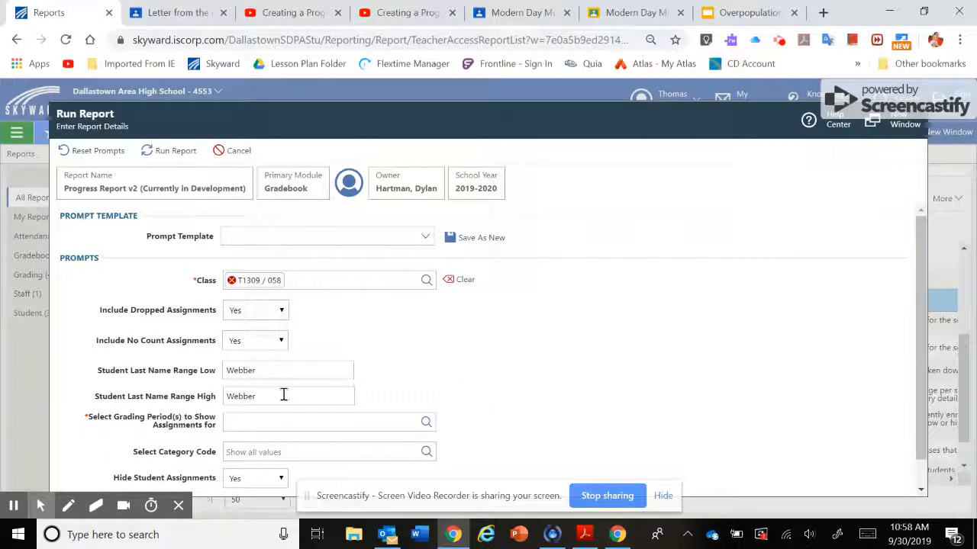
pyautogui.doubleClick(233, 371)
pyautogui.press('BackSpace')
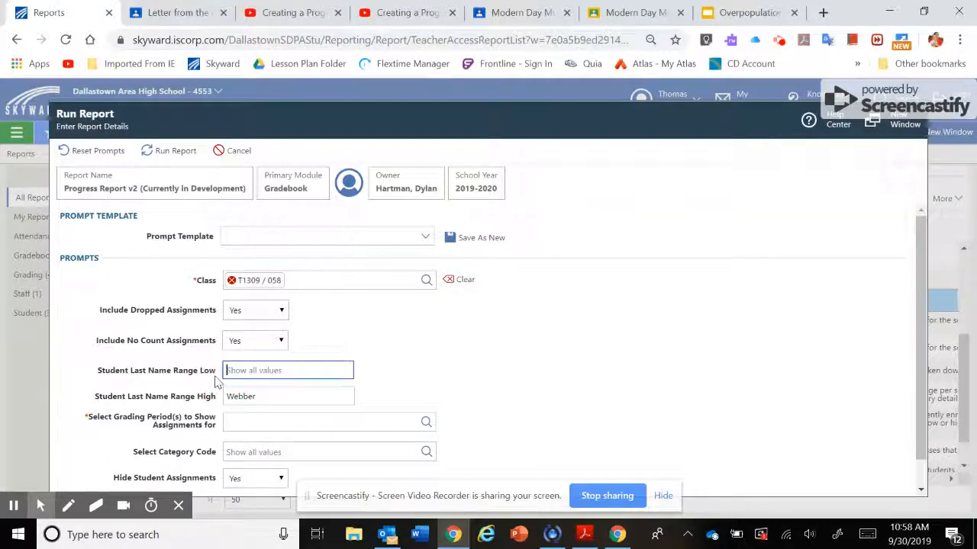
pyautogui.doubleClick(234, 396)
pyautogui.press('BackSpace')
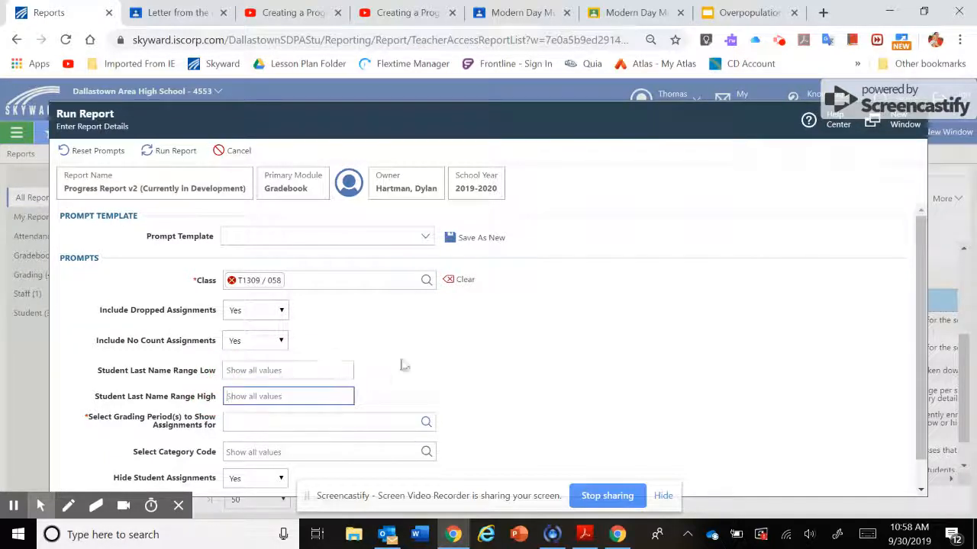
# Step: Enter the student's last name as both the low and high end of the last name range
pyautogui.click(327, 364)
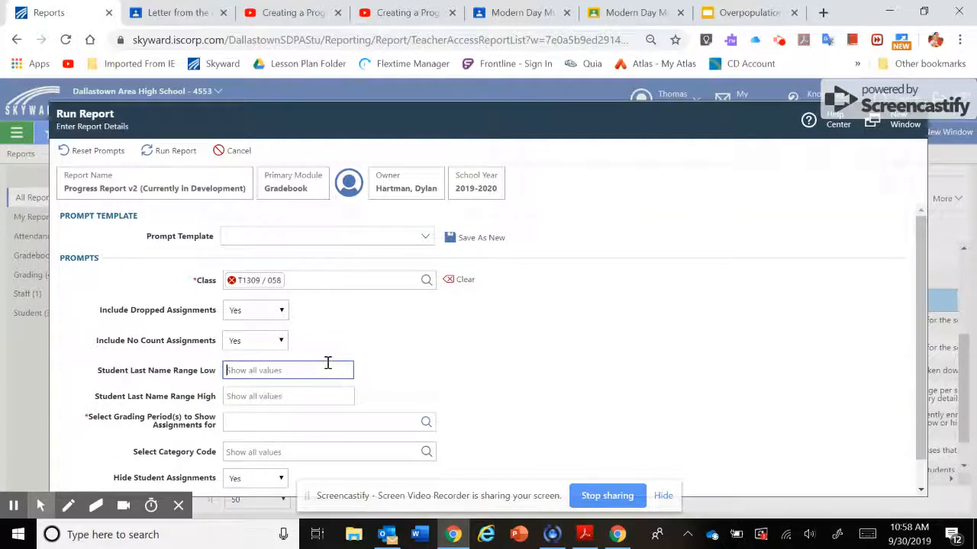
pyautogui.write('Webber')
pyautogui.click(298, 397)
pyautogui.write('WE')
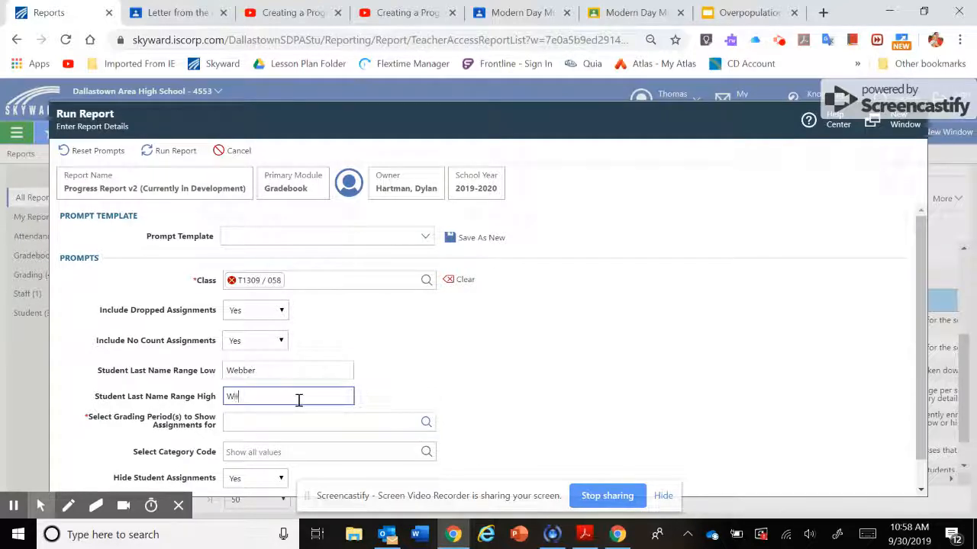
pyautogui.write('bber')
pyautogui.click(410, 379)
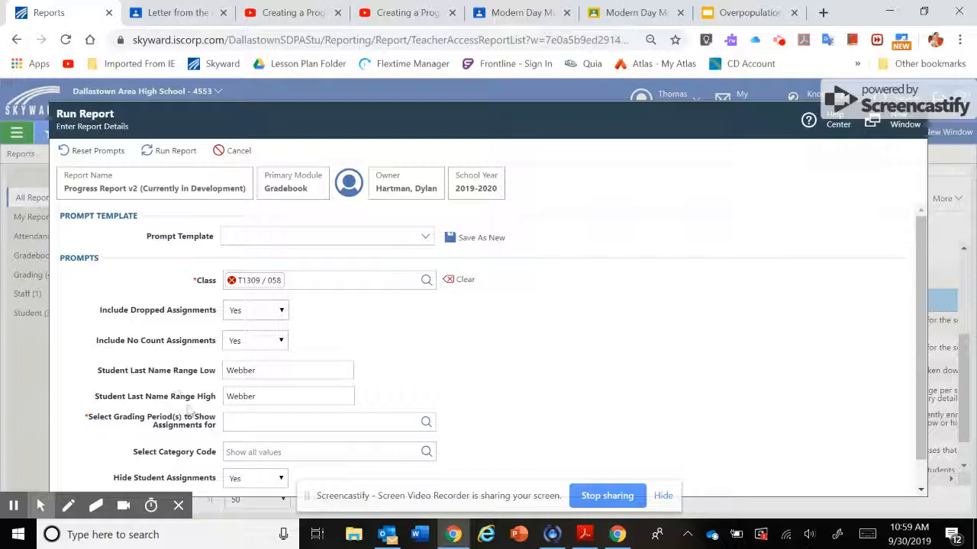
# Step: Select TRIMESTER 3 as the grading period to show assignments for
pyautogui.click(370, 426)
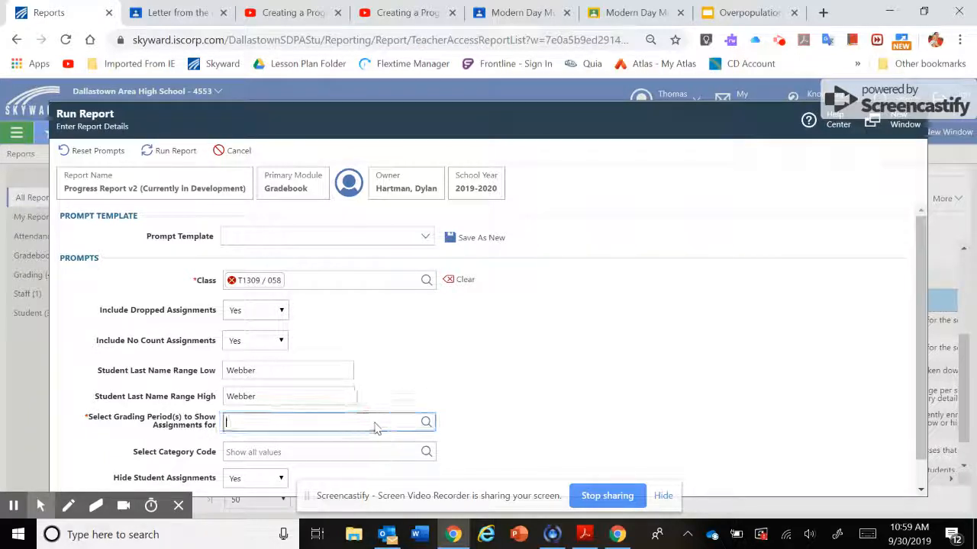
pyautogui.click(427, 424)
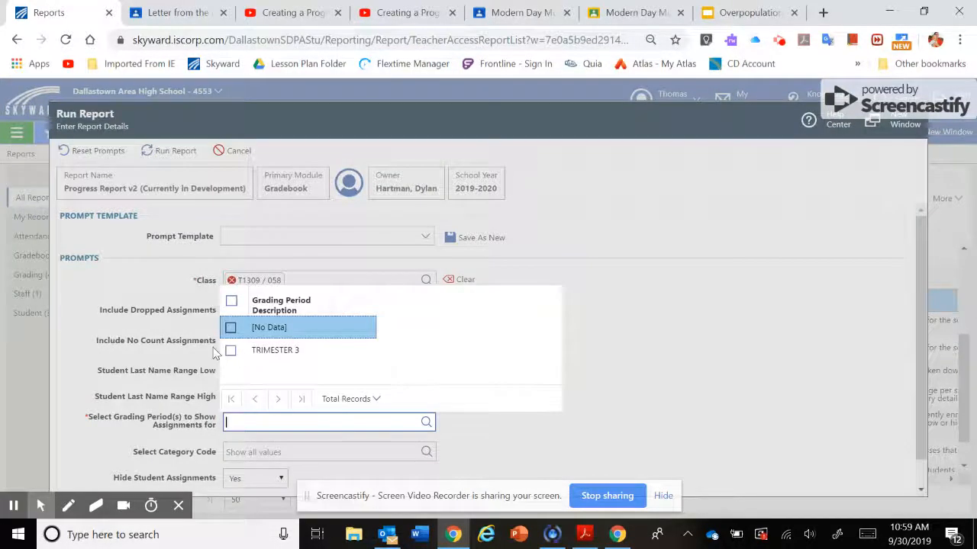
pyautogui.click(230, 351)
pyautogui.click(625, 386)
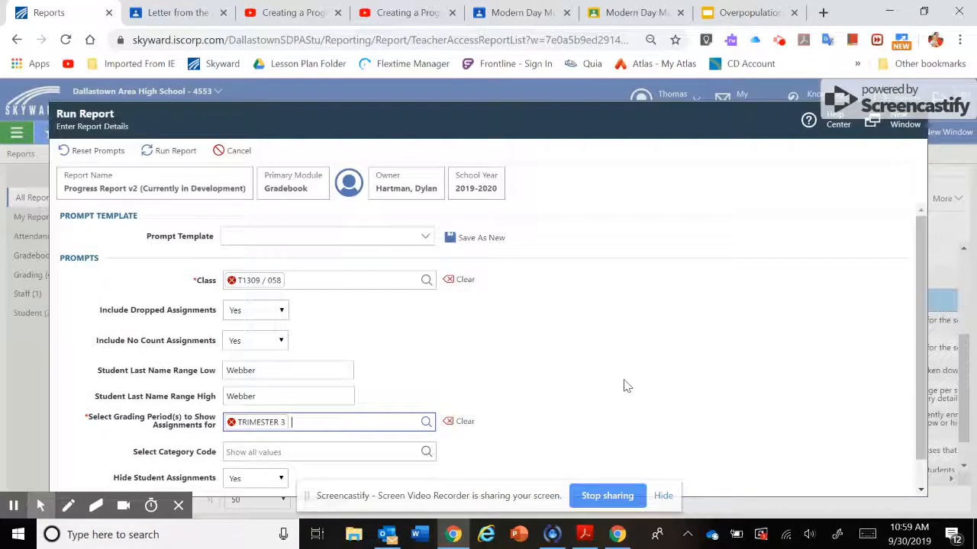
# Step: Set Hide Student Assignments and Hide Assignments Without Score History both to No
pyautogui.scroll(-1, 554, 390)
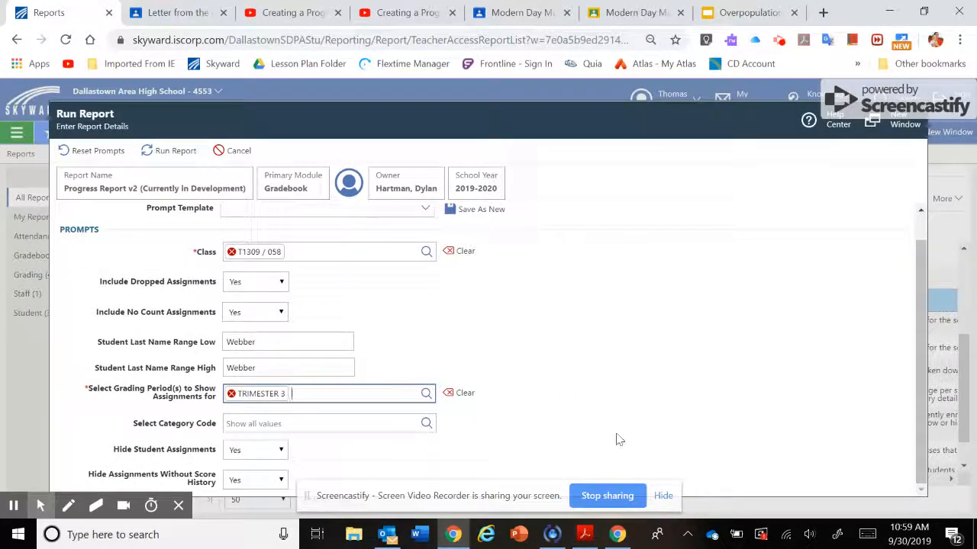
pyautogui.click(663, 496)
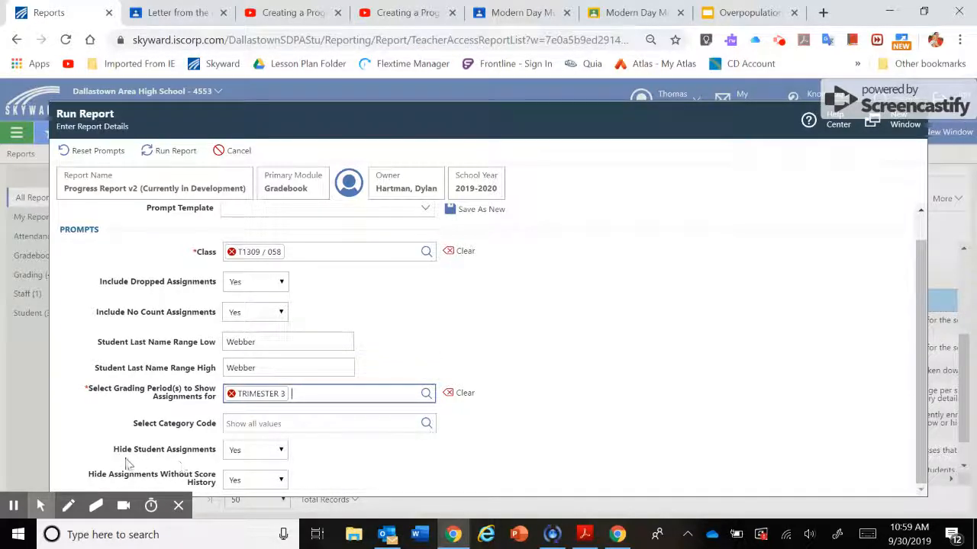
pyautogui.click(254, 451)
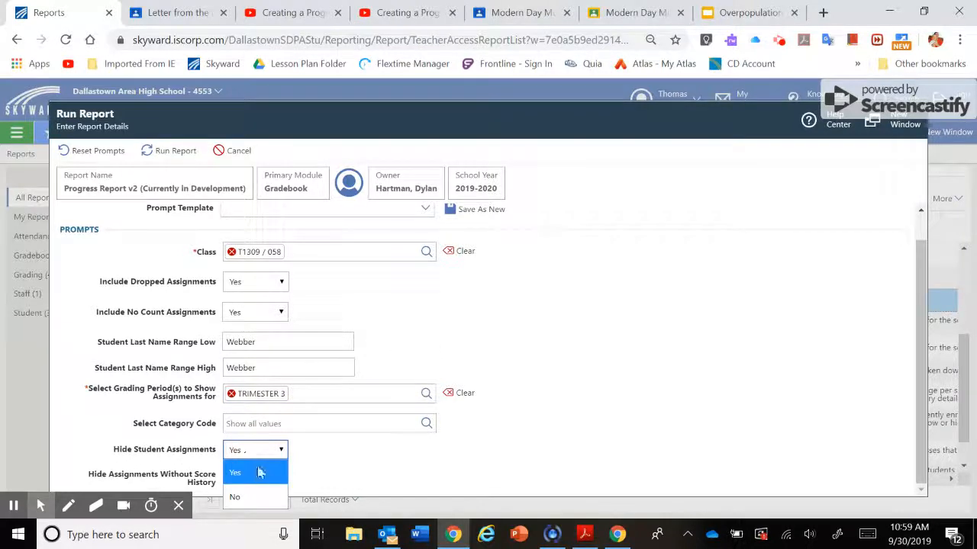
pyautogui.click(251, 492)
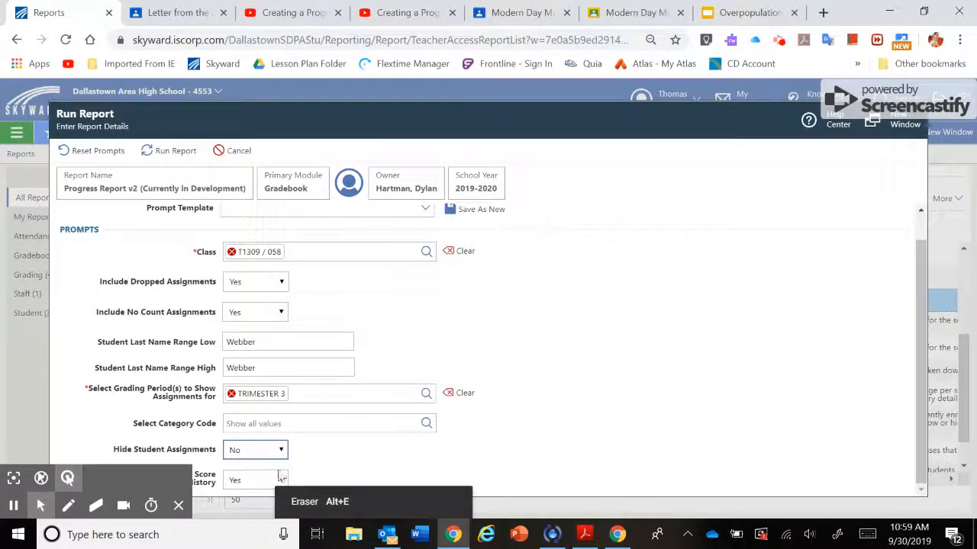
pyautogui.click(264, 480)
pyautogui.click(259, 455)
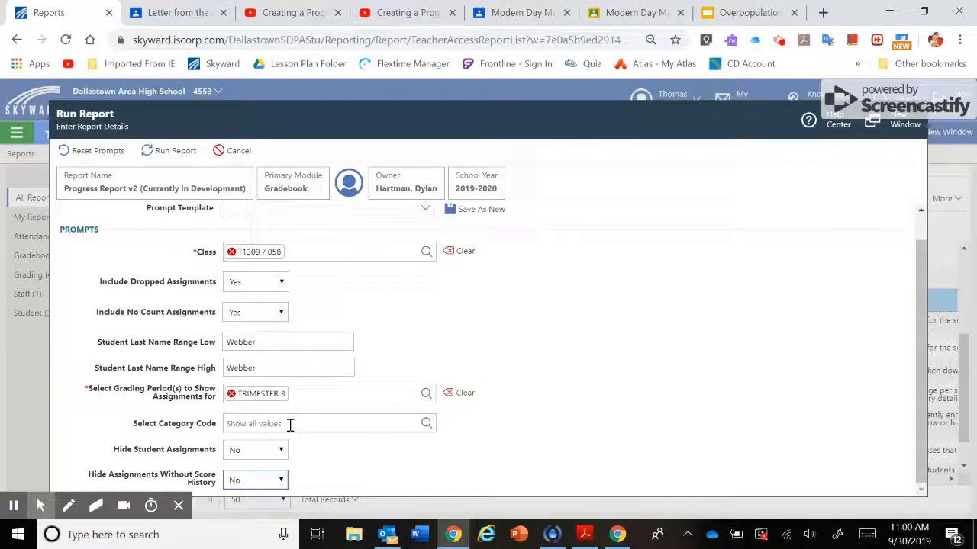
# Step: Run the progress report with the chosen prompts and view the generated page
pyautogui.click(170, 152)
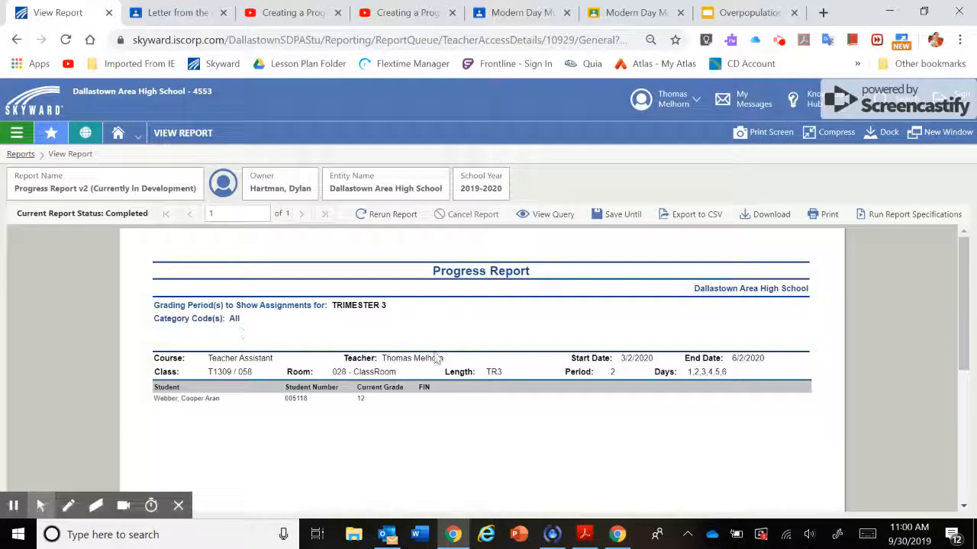
pyautogui.scroll(-1, 694, 472)
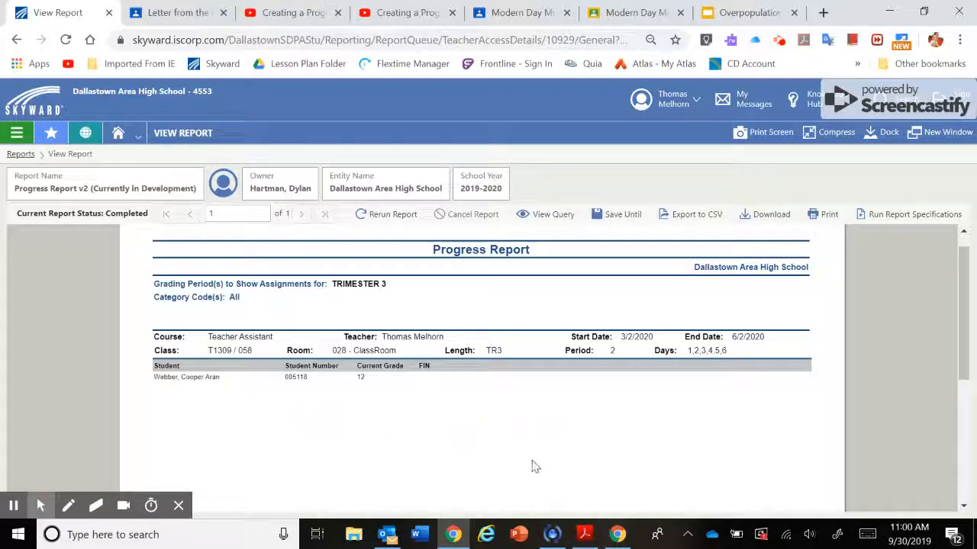
# Step: Switch to Adobe Acrobat Reader to look at the sample progress report PDF, and return to Chrome
pyautogui.click(585, 536)
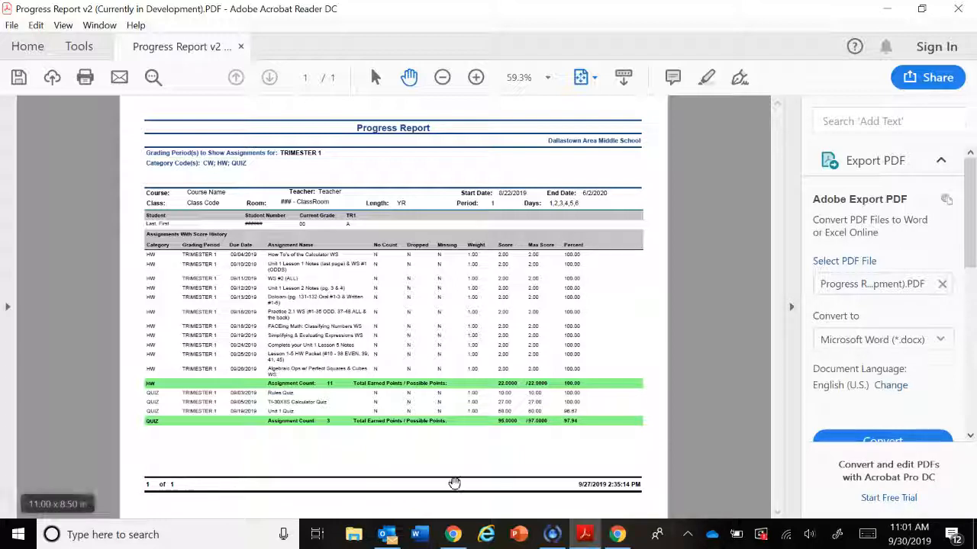
pyautogui.click(617, 535)
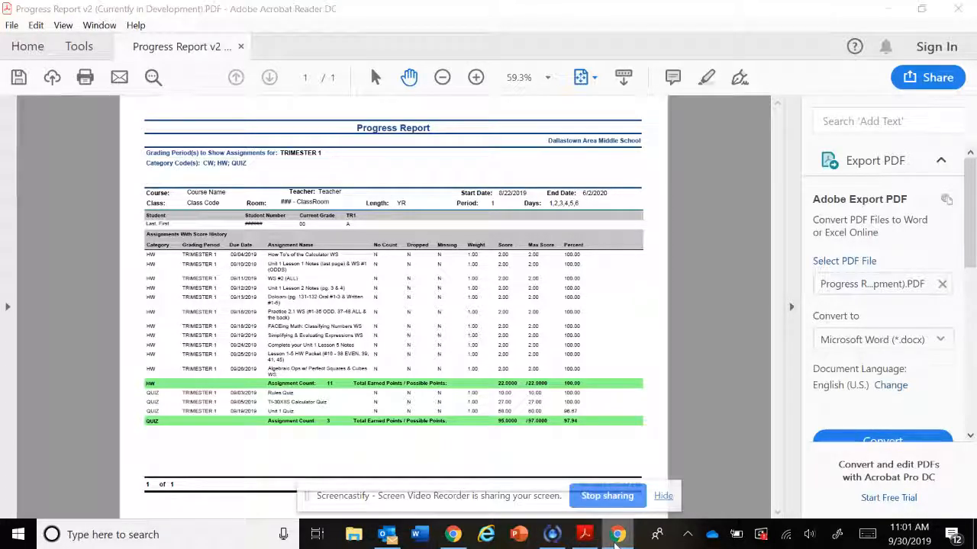